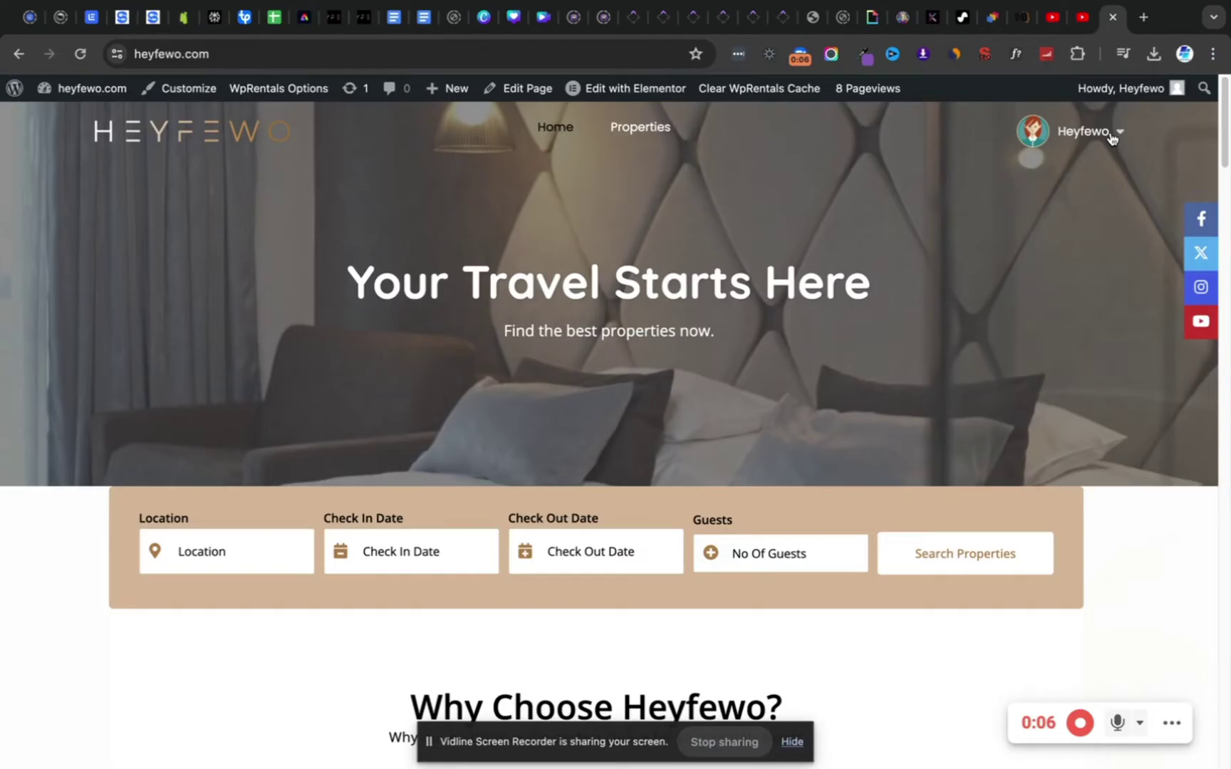
# Step: Log out of heyfewo.com and view the sign-up form's invalid-domain reCAPTCHA error
pyautogui.click(1112, 137)
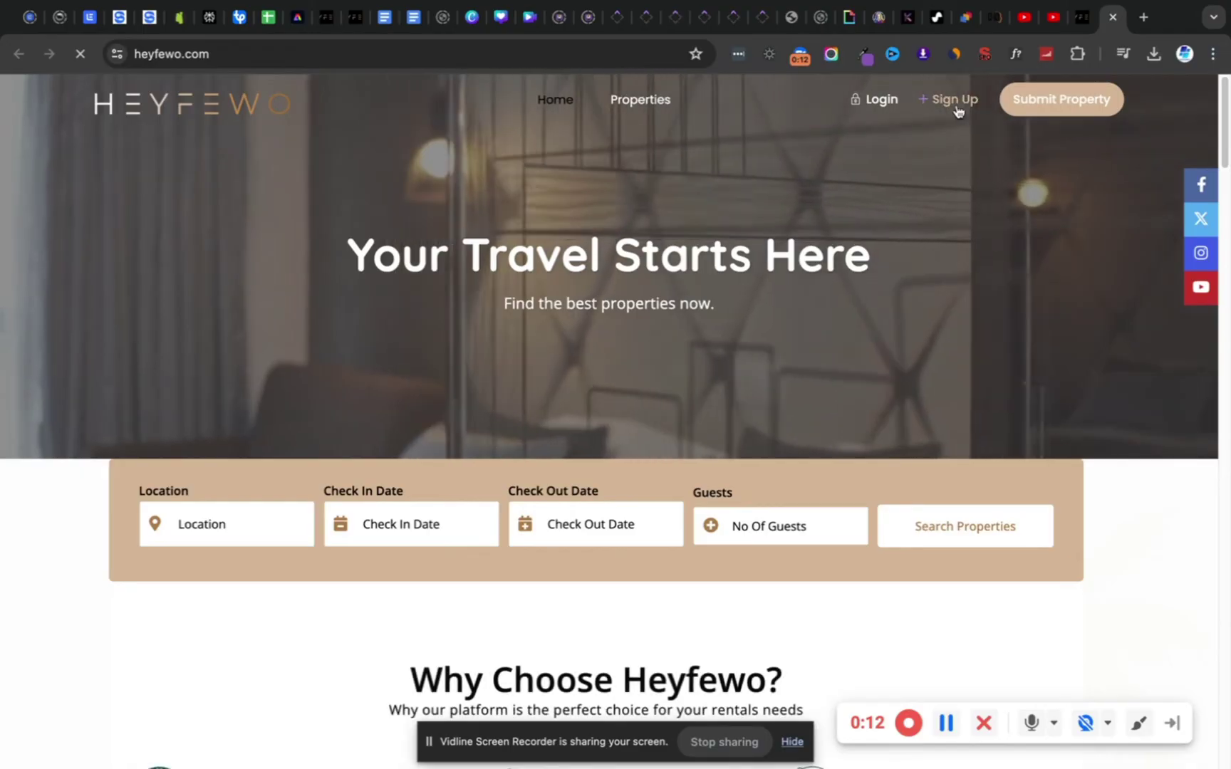
pyautogui.click(955, 104)
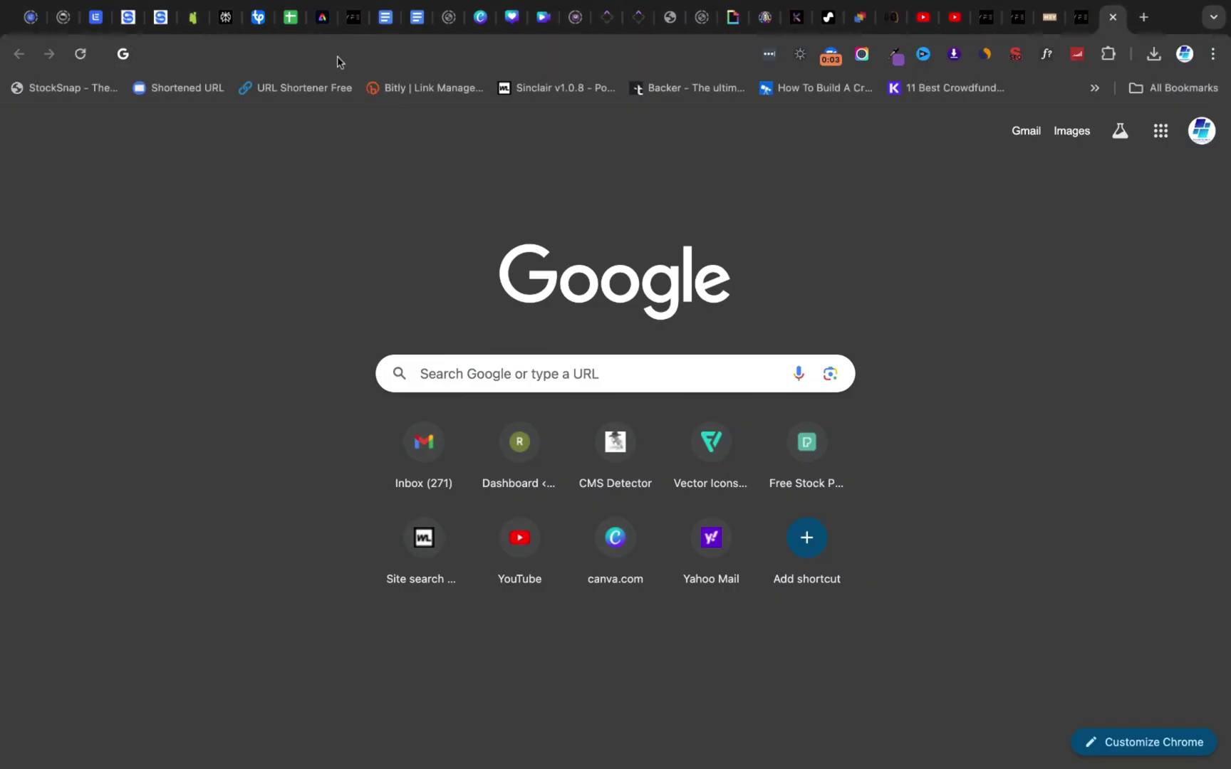
pyautogui.write('google.')
# Step: Load google.com/recaptcha in the new tab
pyautogui.press('BackSpace')
pyautogui.write('apt')
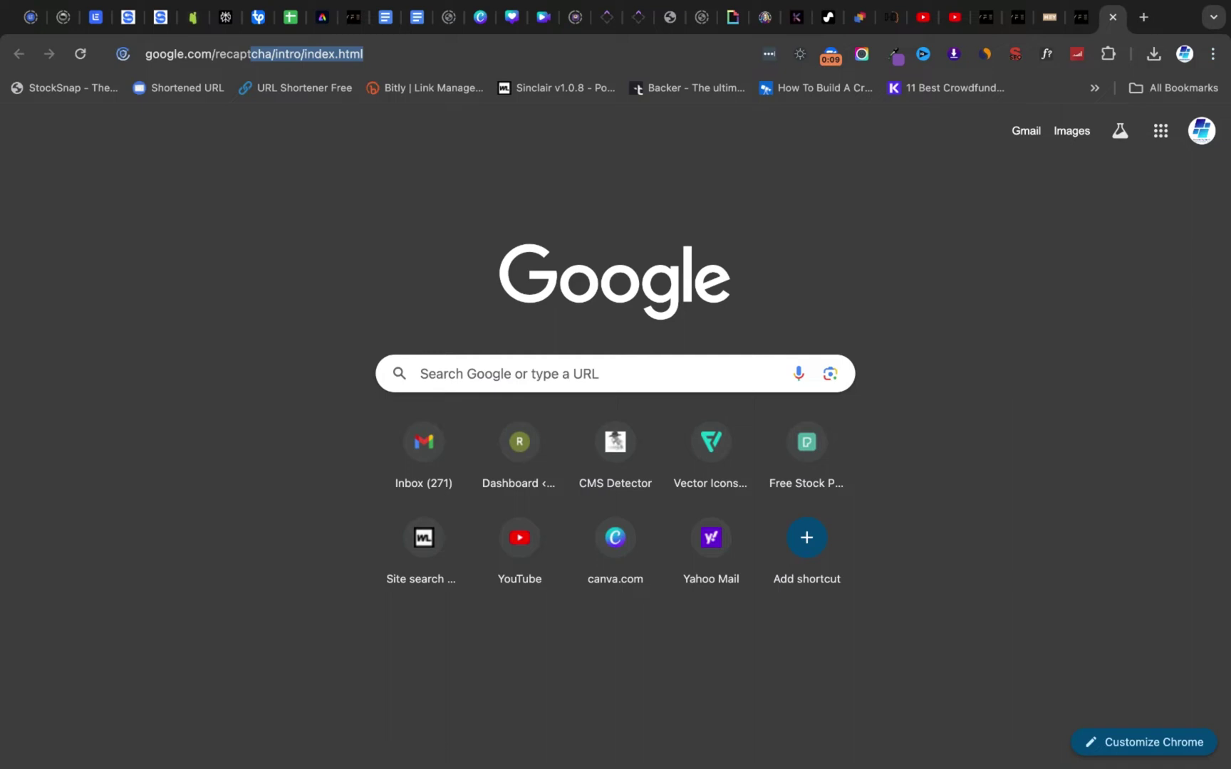
pyautogui.write('cha')
pyautogui.press('Return')
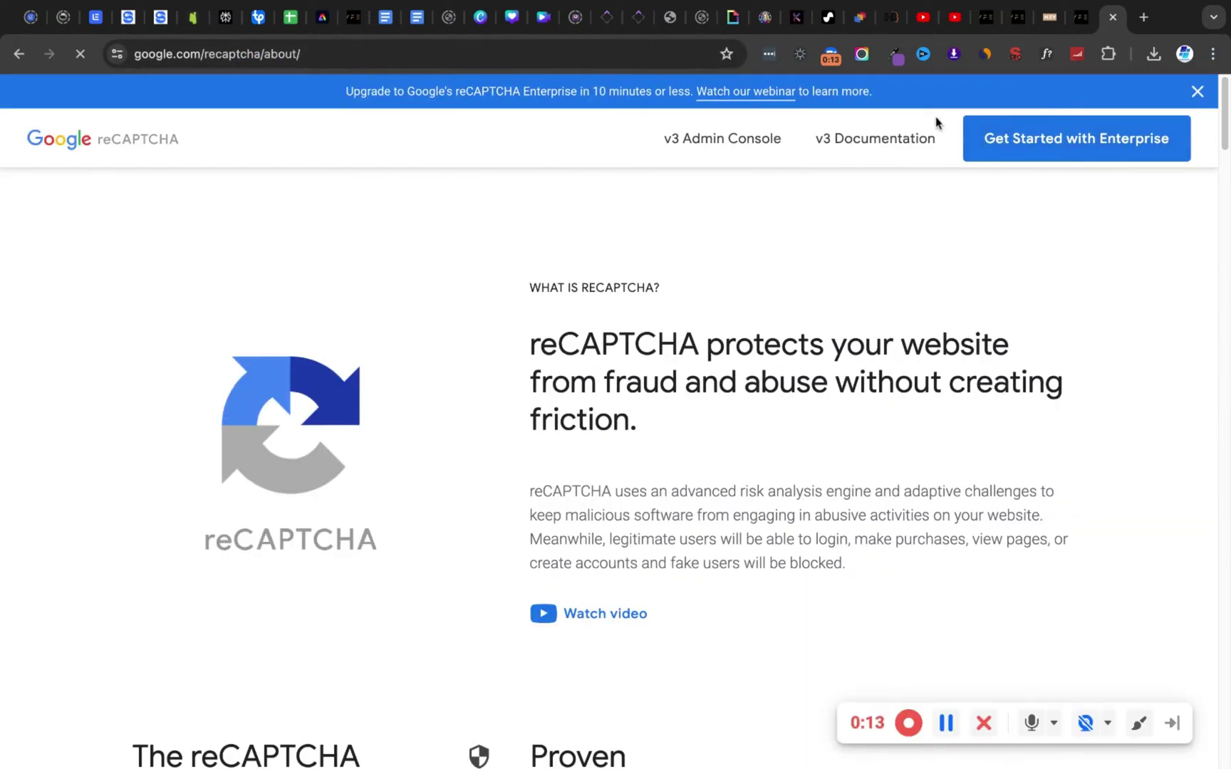
pyautogui.scroll(-1, 539, 461)
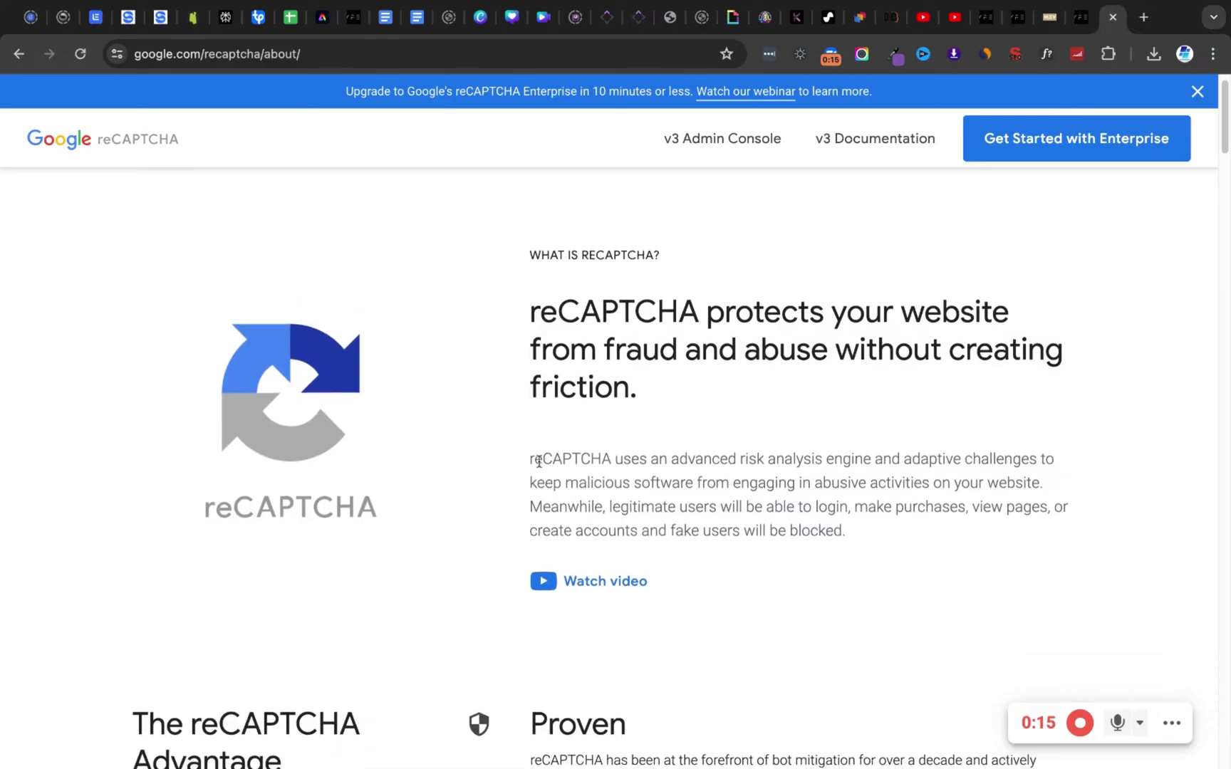
pyautogui.scroll(1, 539, 461)
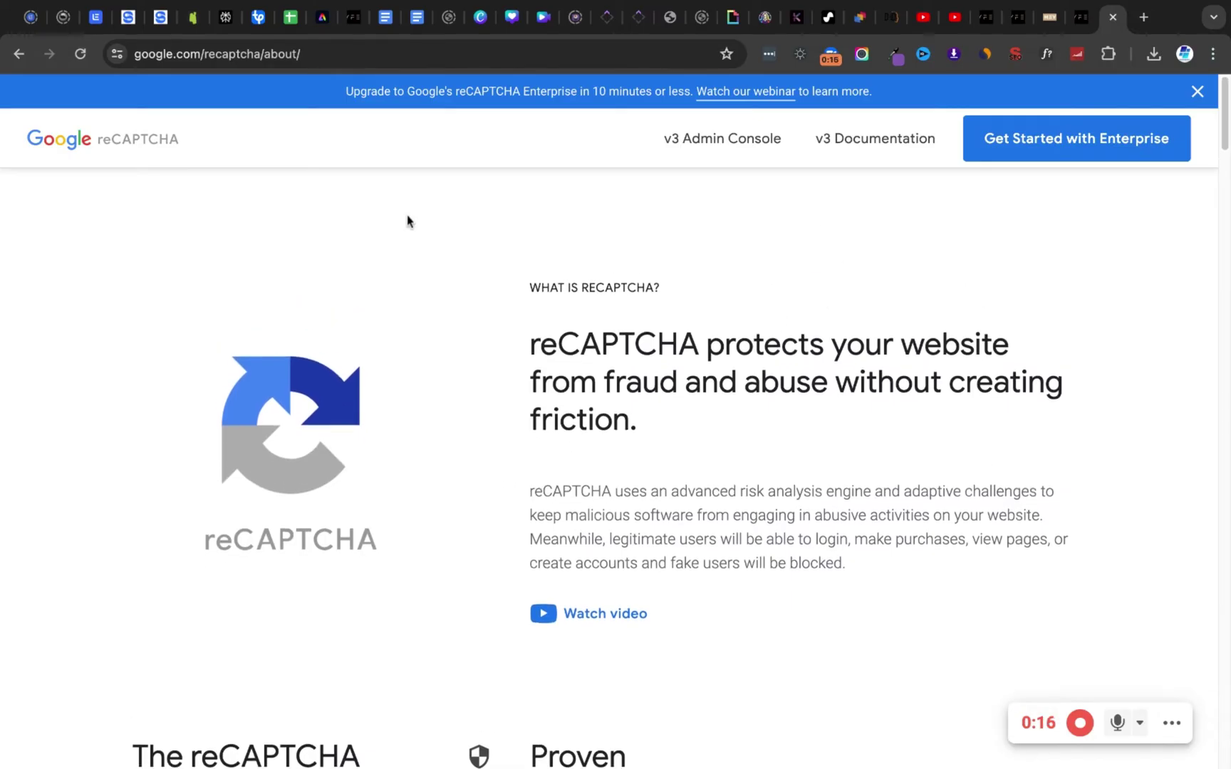
# Step: In the v3 Admin Console, choose Challenge (v2) 'I'm not a robot' and label the key heyfewo
pyautogui.click(727, 144)
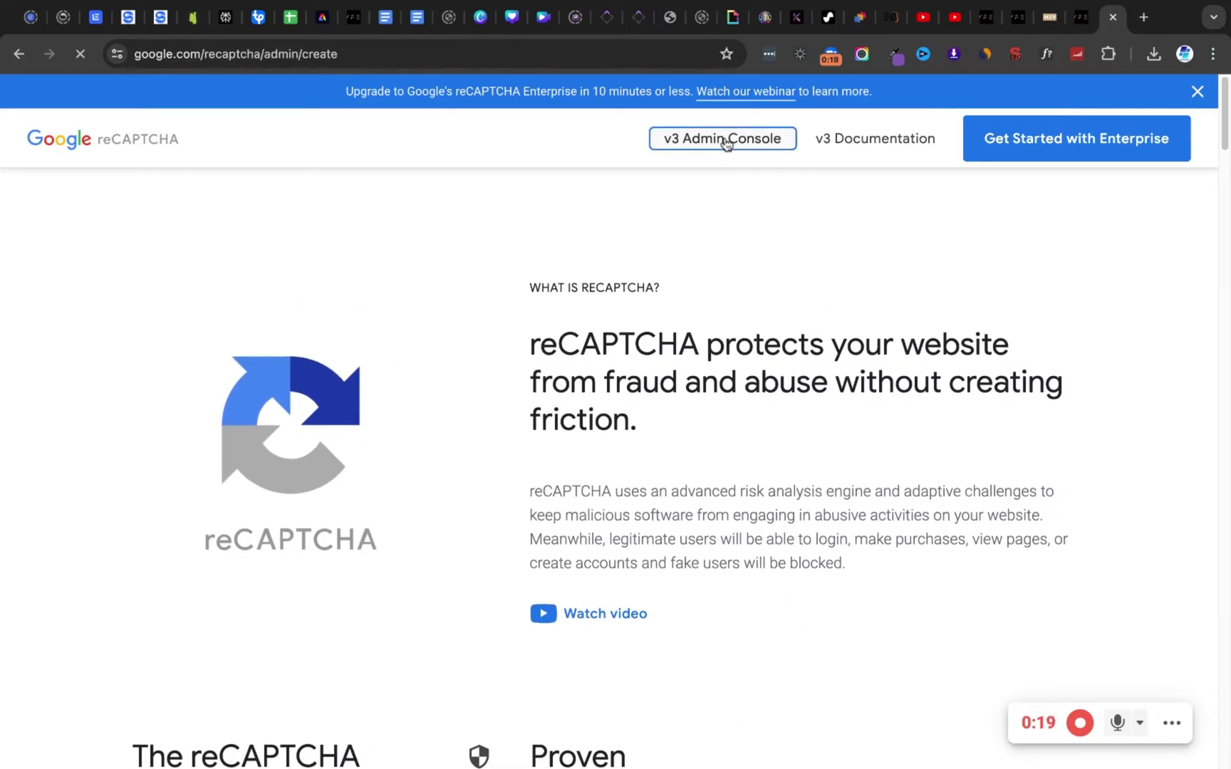
pyautogui.scroll(-2, 151, 512)
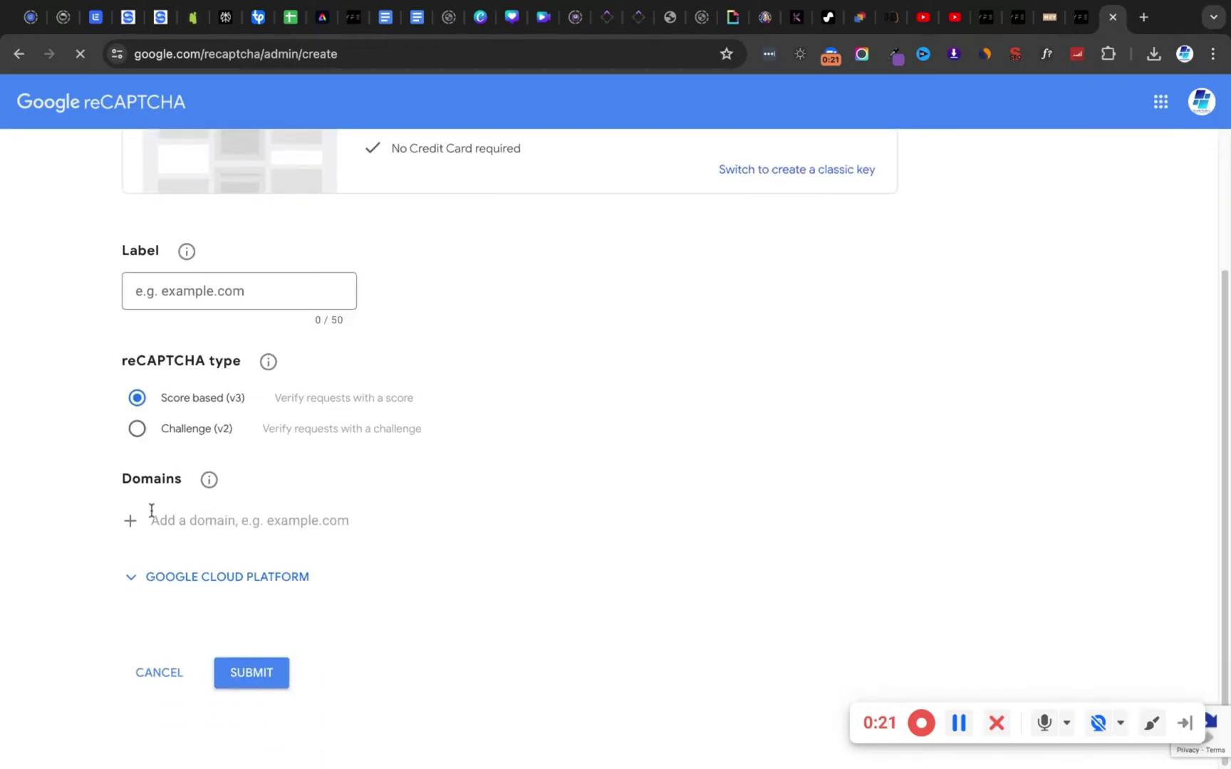
pyautogui.click(136, 431)
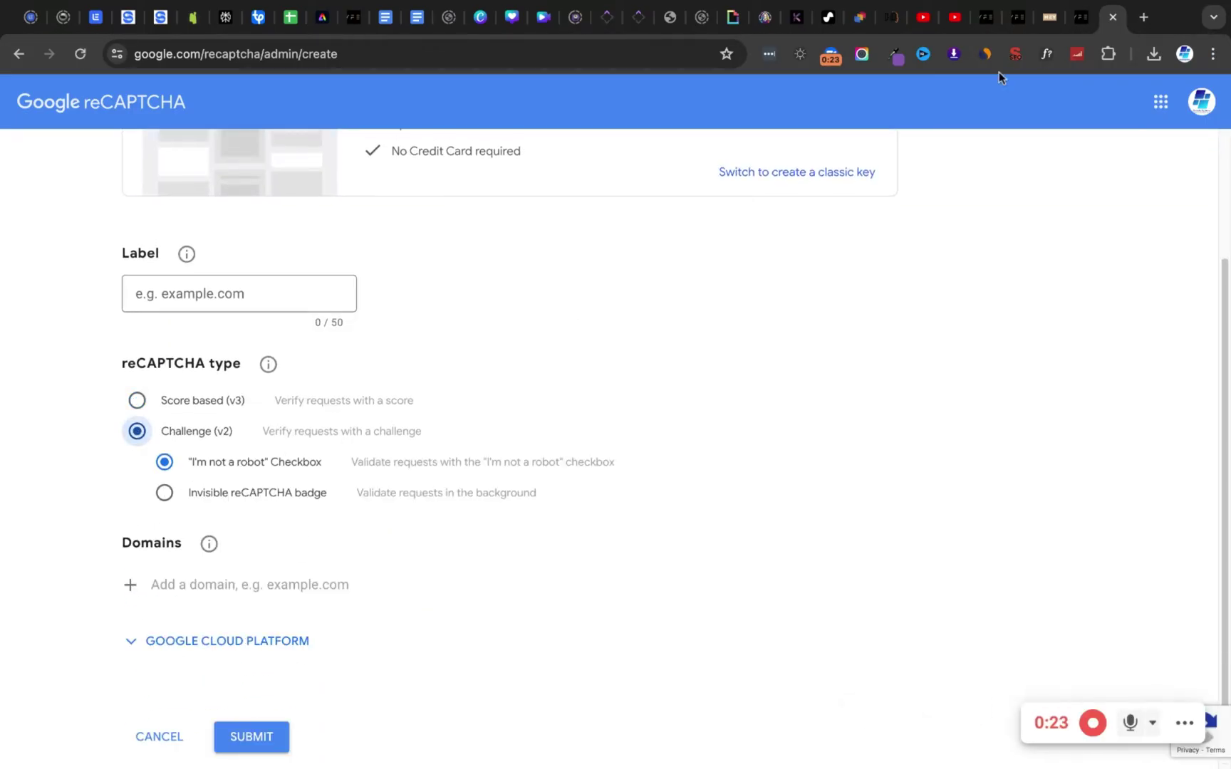
pyautogui.click(1053, 23)
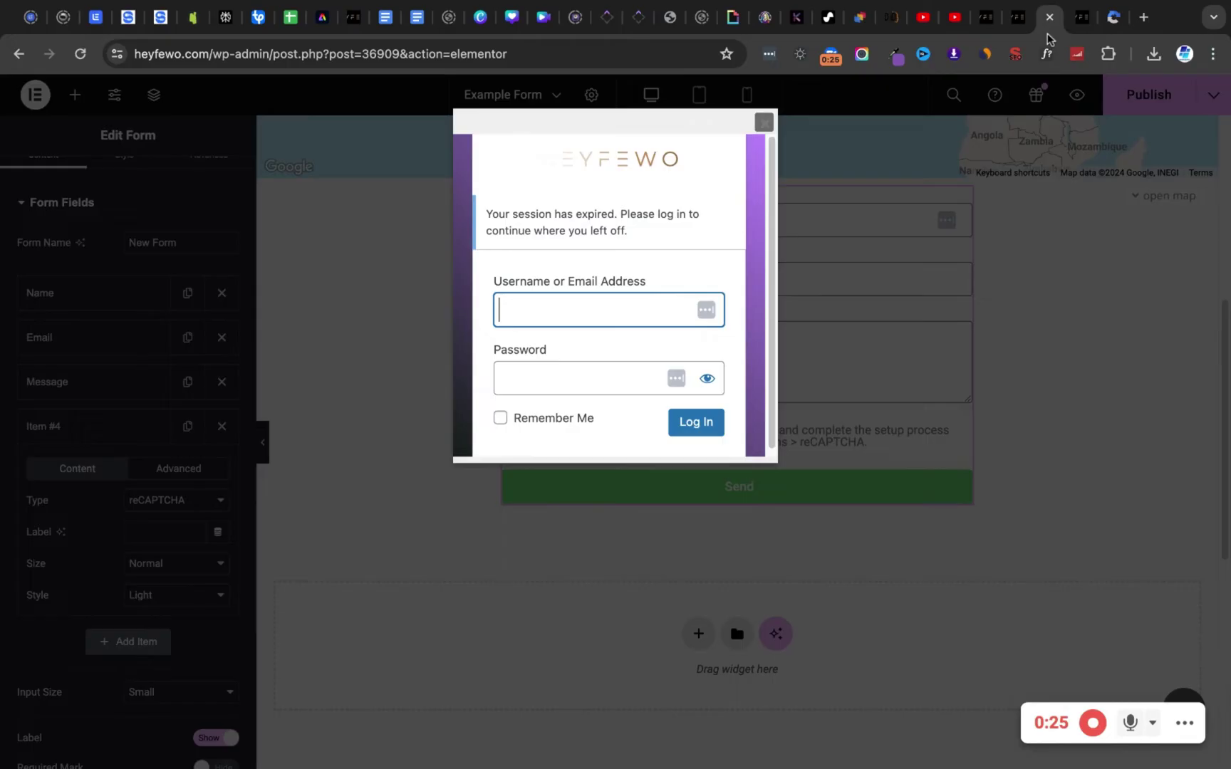
pyautogui.click(1076, 29)
pyautogui.click(1122, 21)
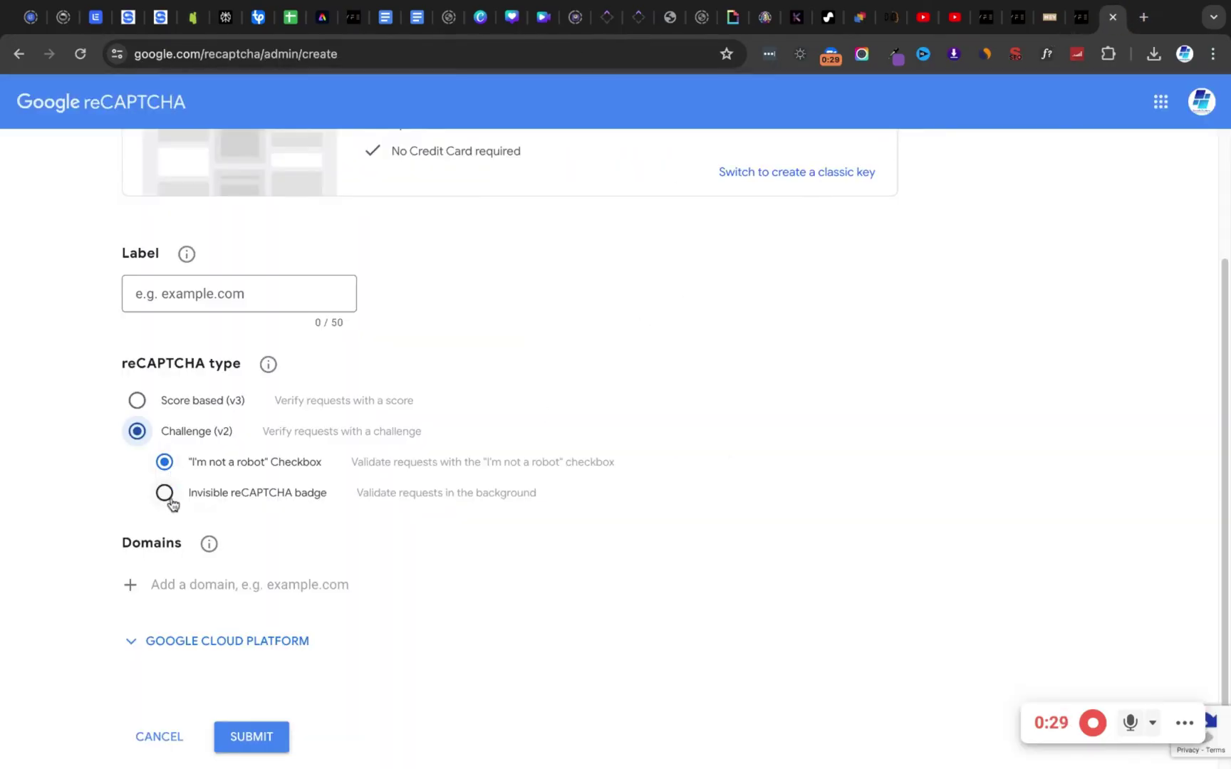
pyautogui.click(189, 294)
pyautogui.write('heyfewo')
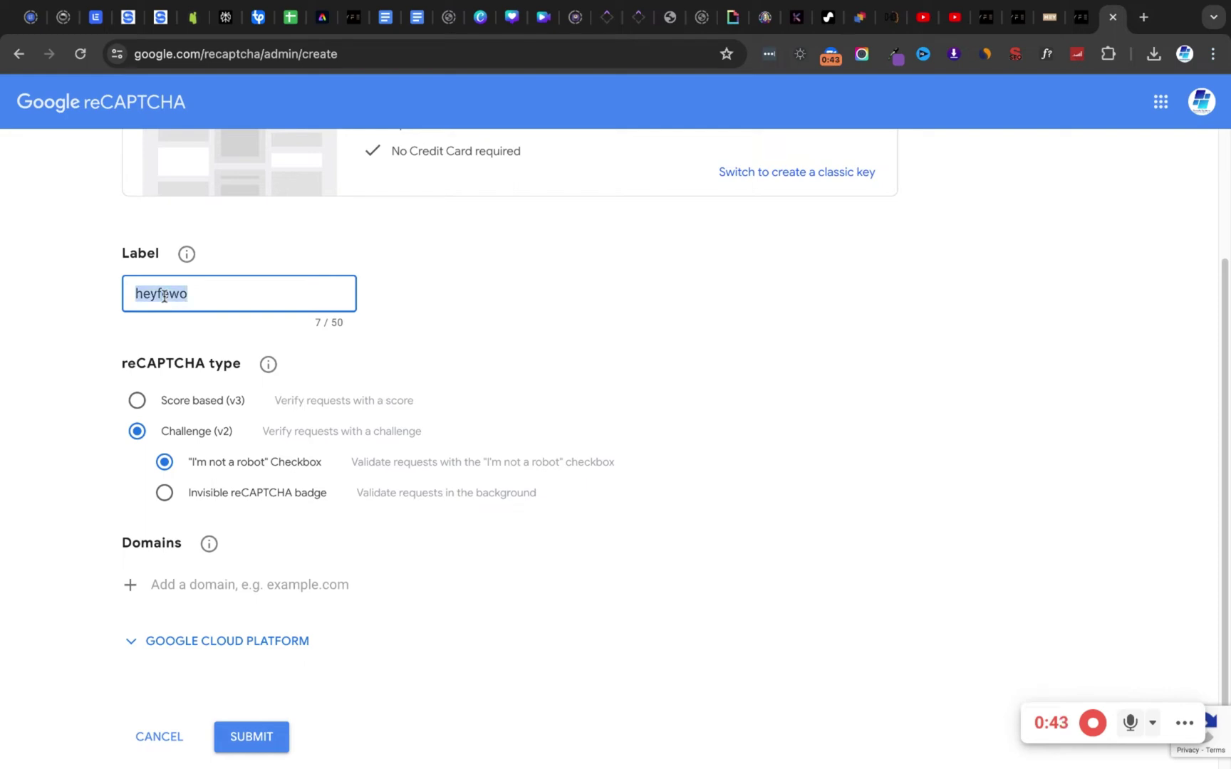
pyautogui.scroll(-2, 211, 615)
# Step: Paste heyfewo.com as the domain and expand Google Cloud Platform to show My First Project
pyautogui.click(188, 518)
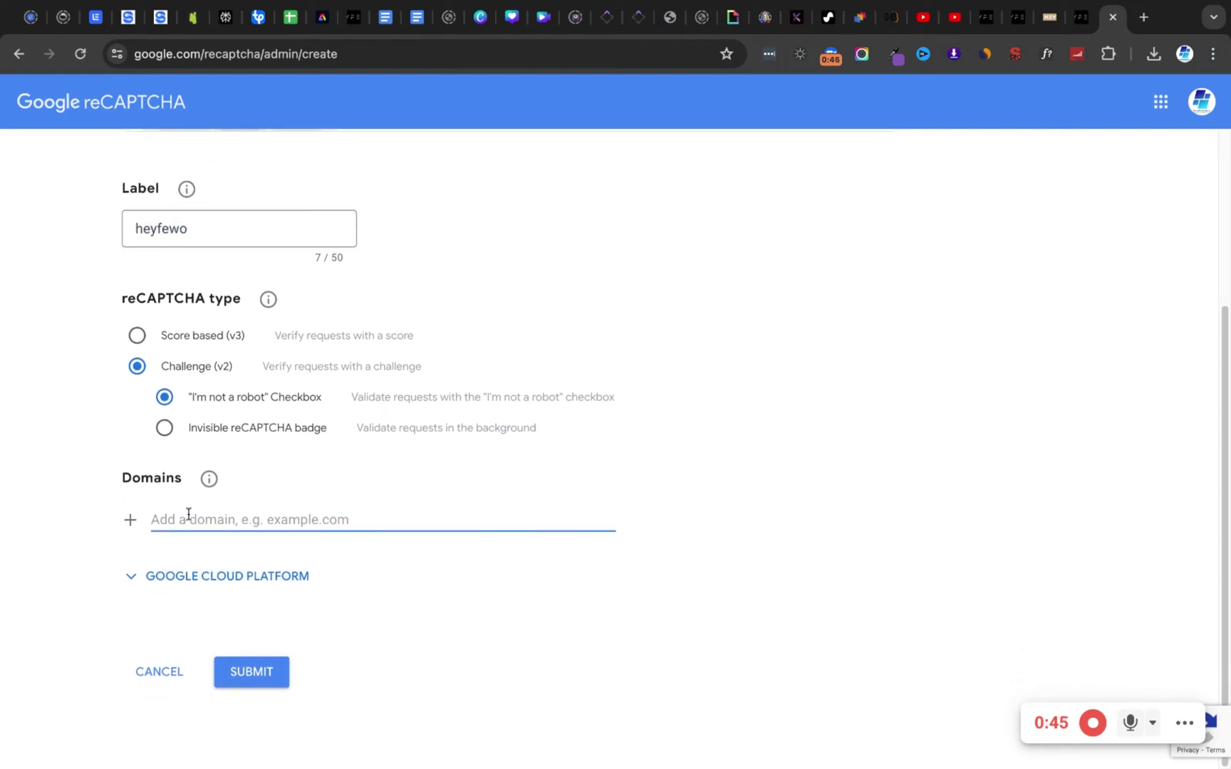
pyautogui.write('heyfewo')
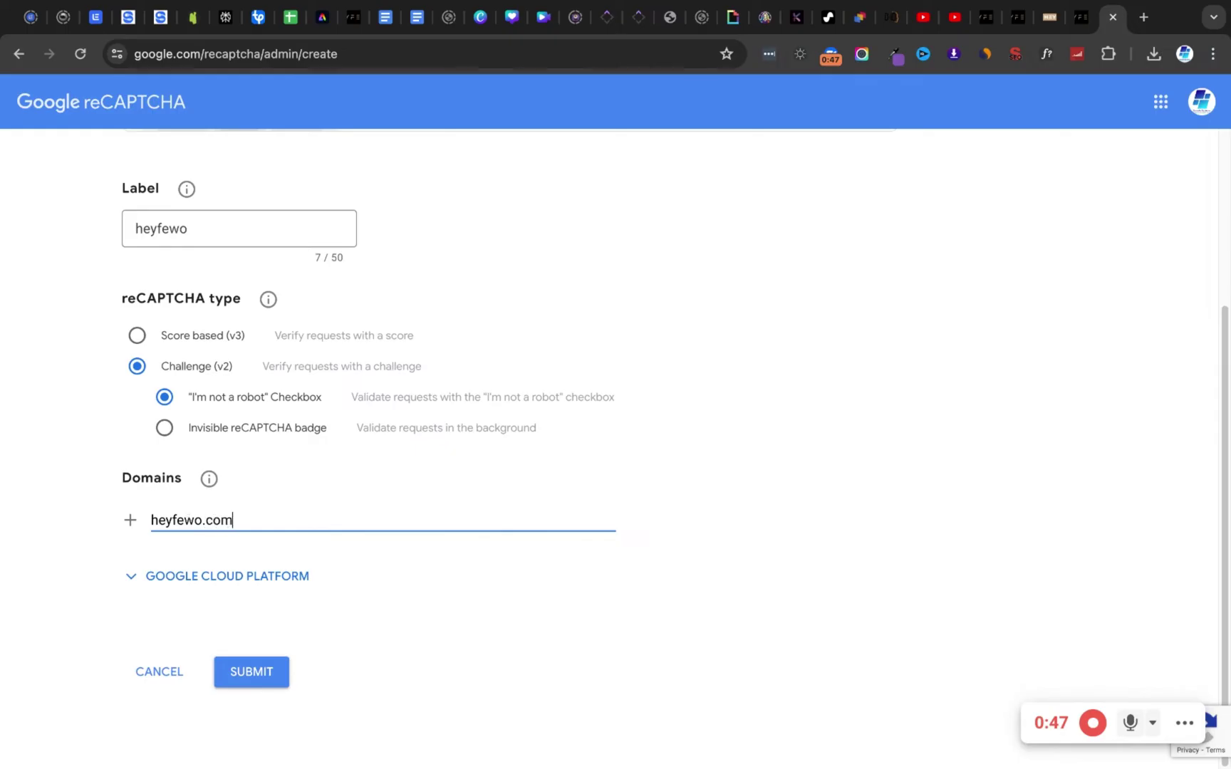
pyautogui.click(144, 583)
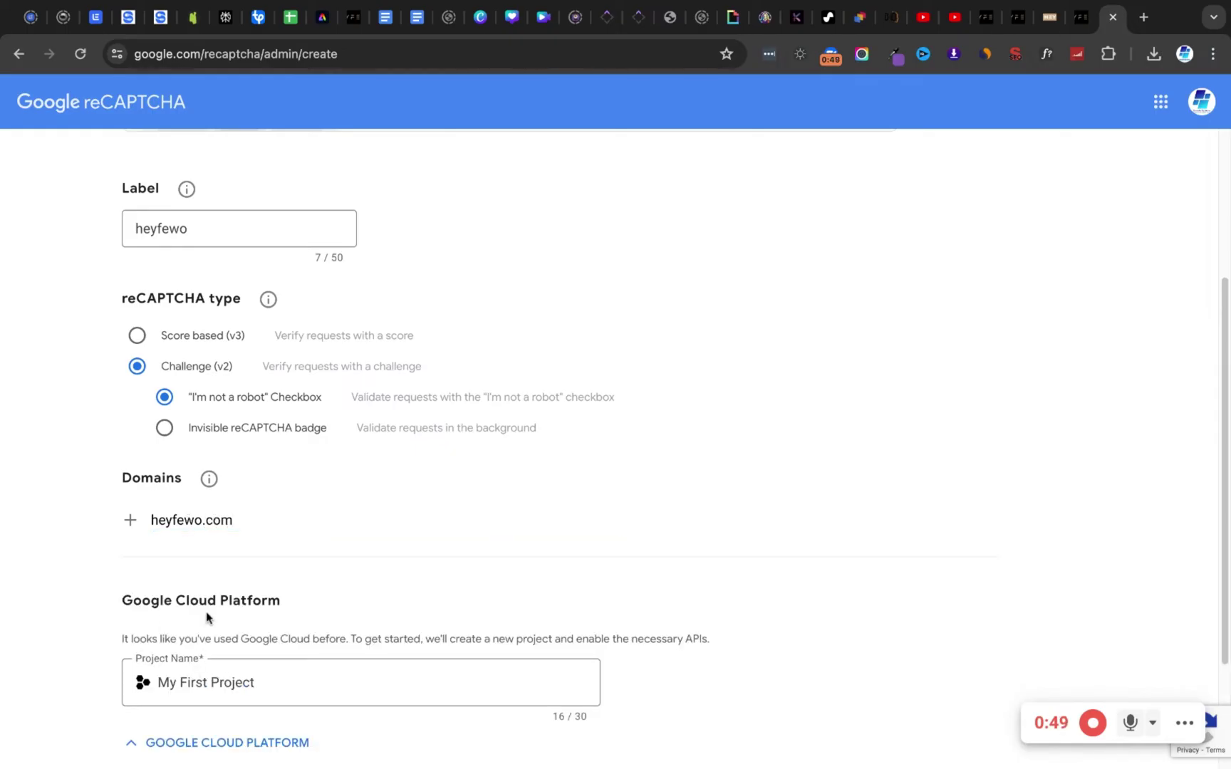
pyautogui.scroll(-3, 207, 615)
pyautogui.scroll(1, 185, 493)
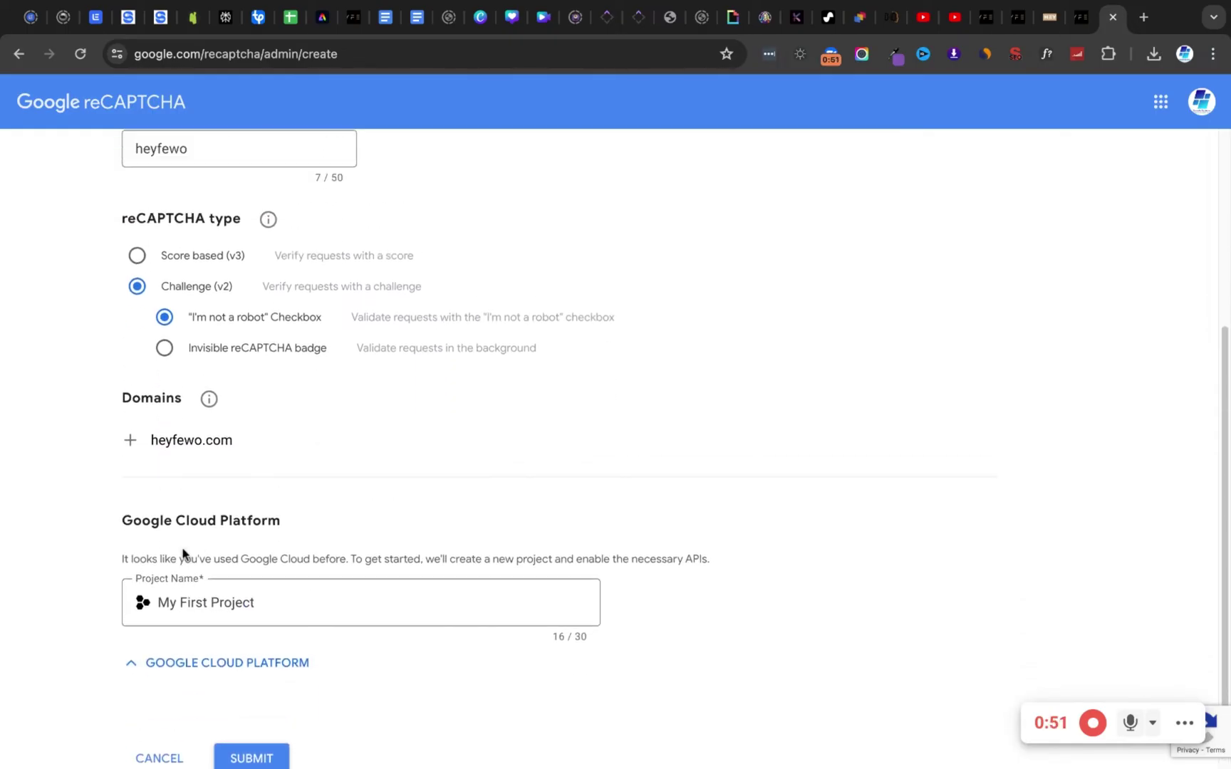
pyautogui.scroll(1, 182, 552)
pyautogui.scroll(3, 228, 490)
pyautogui.scroll(-1, 687, 288)
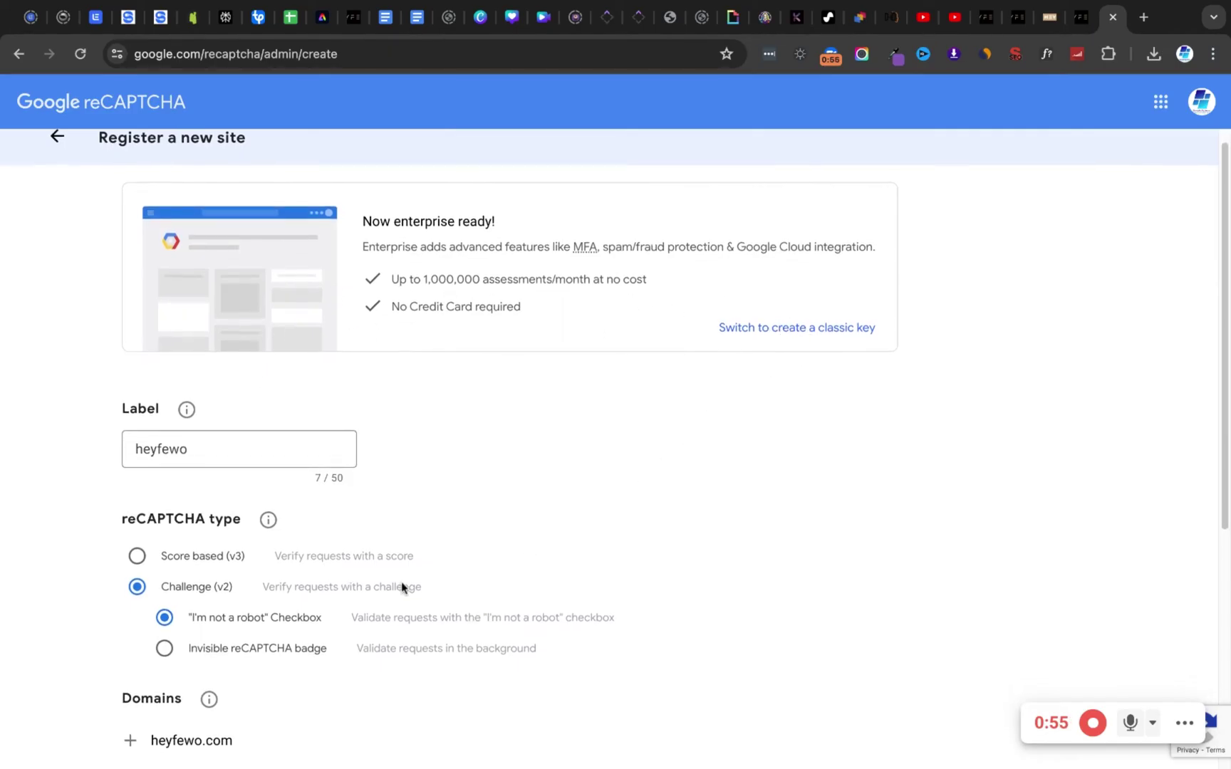
pyautogui.scroll(-1, 407, 456)
pyautogui.scroll(-2, 407, 456)
pyautogui.scroll(-3, 407, 457)
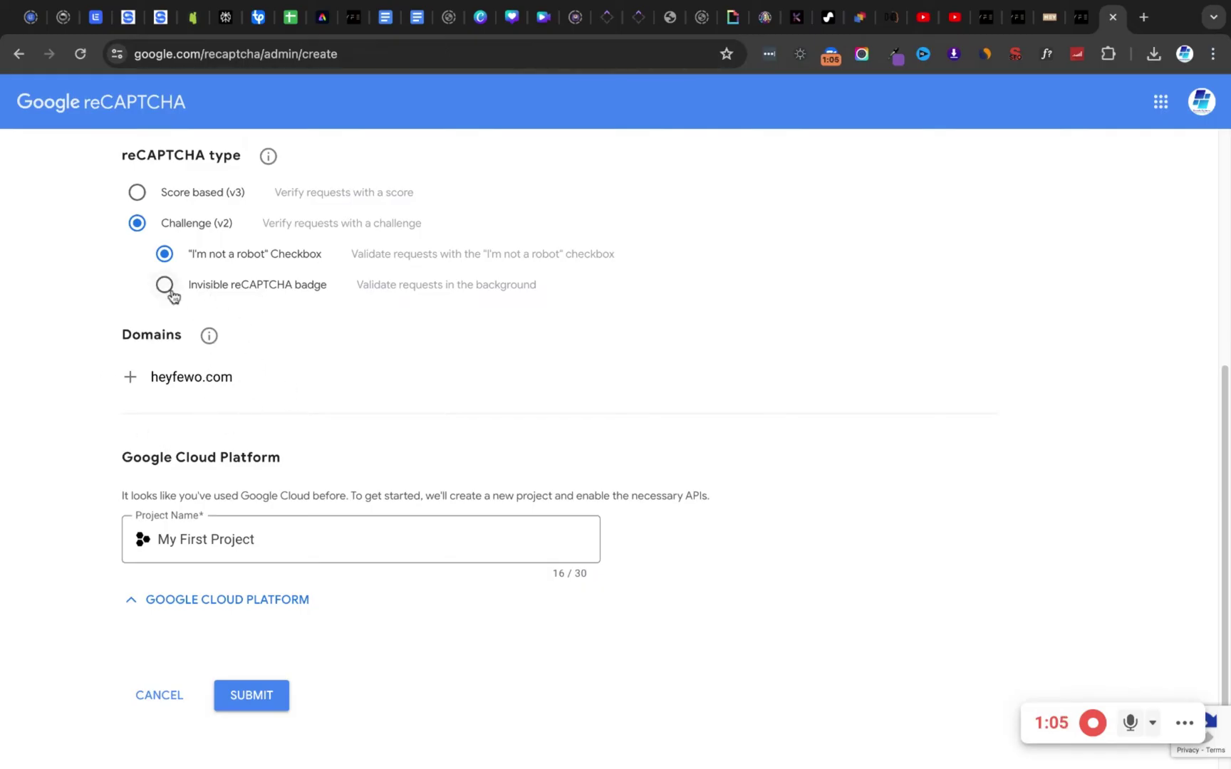
pyautogui.scroll(-1, 183, 253)
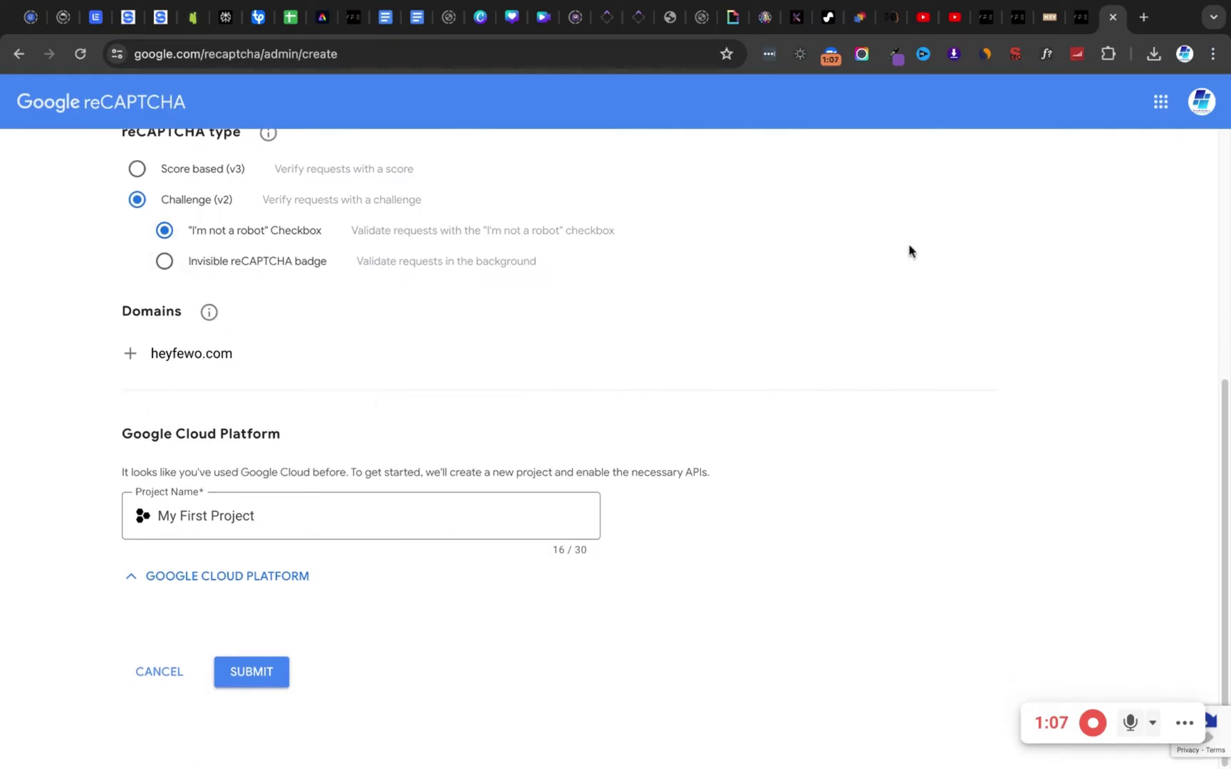
# Step: Submit the heyfewo key registration to generate its site and secret keys
pyautogui.click(269, 682)
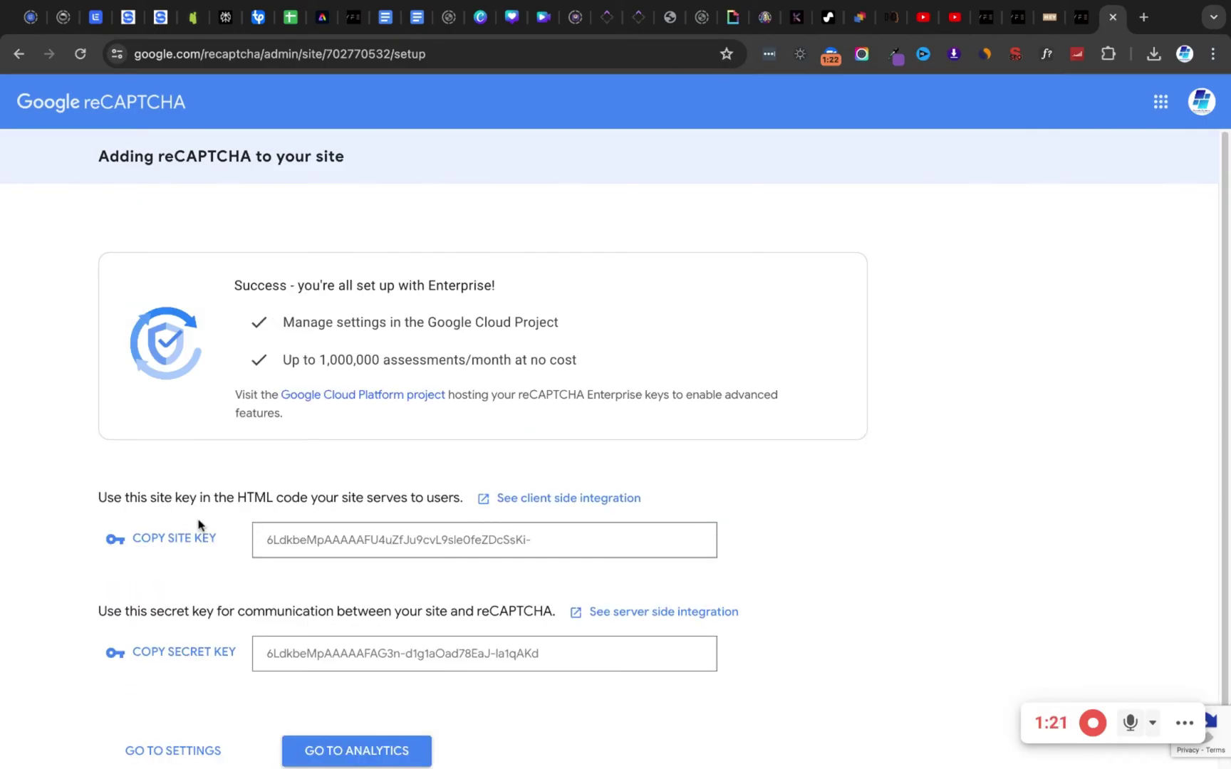
pyautogui.scroll(-2, 193, 529)
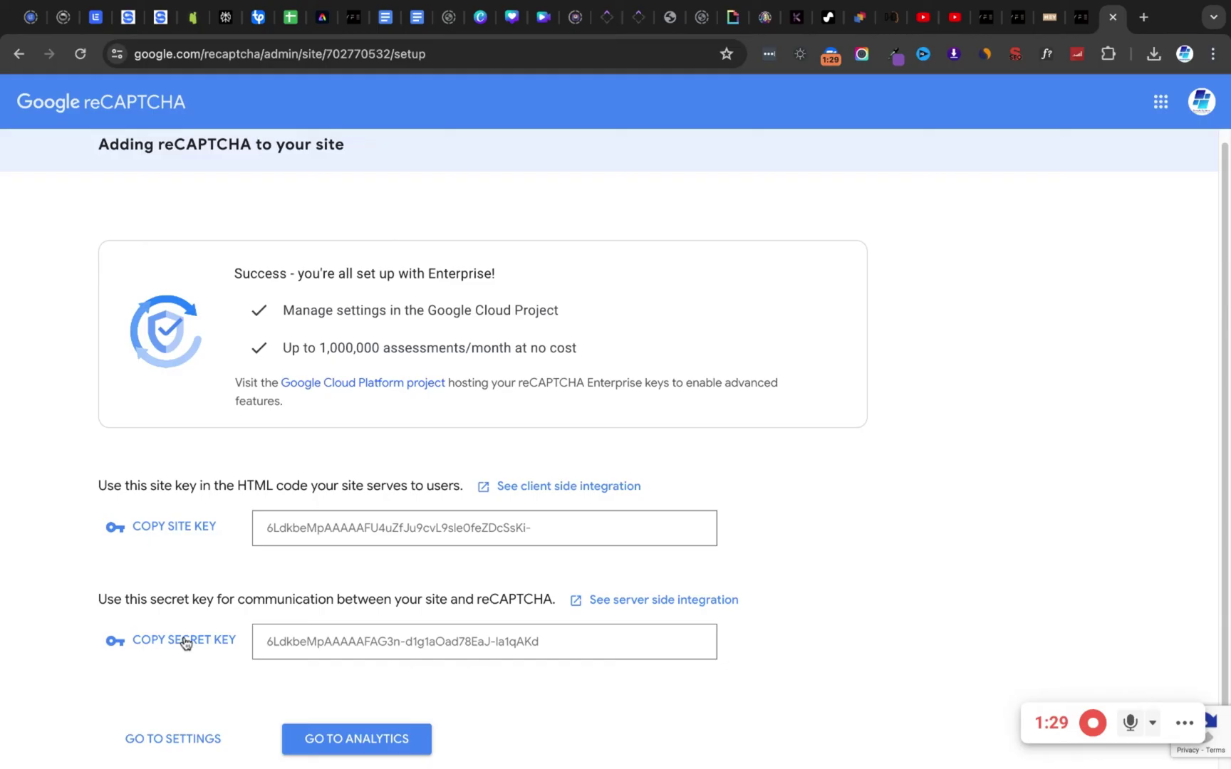
pyautogui.scroll(-1, 193, 646)
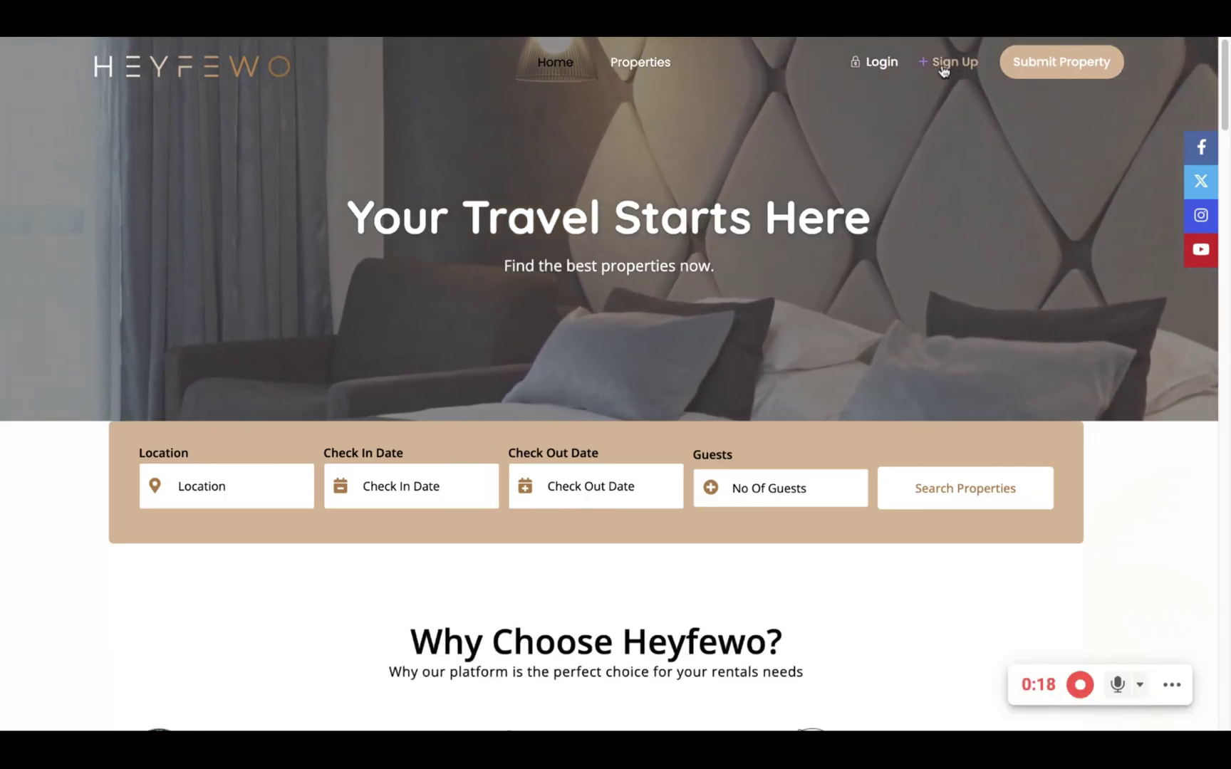
# Step: Reopen heyfewo.com's Create an account modal and confirm the 'I'm not a robot' checkbox shows no error
pyautogui.click(942, 65)
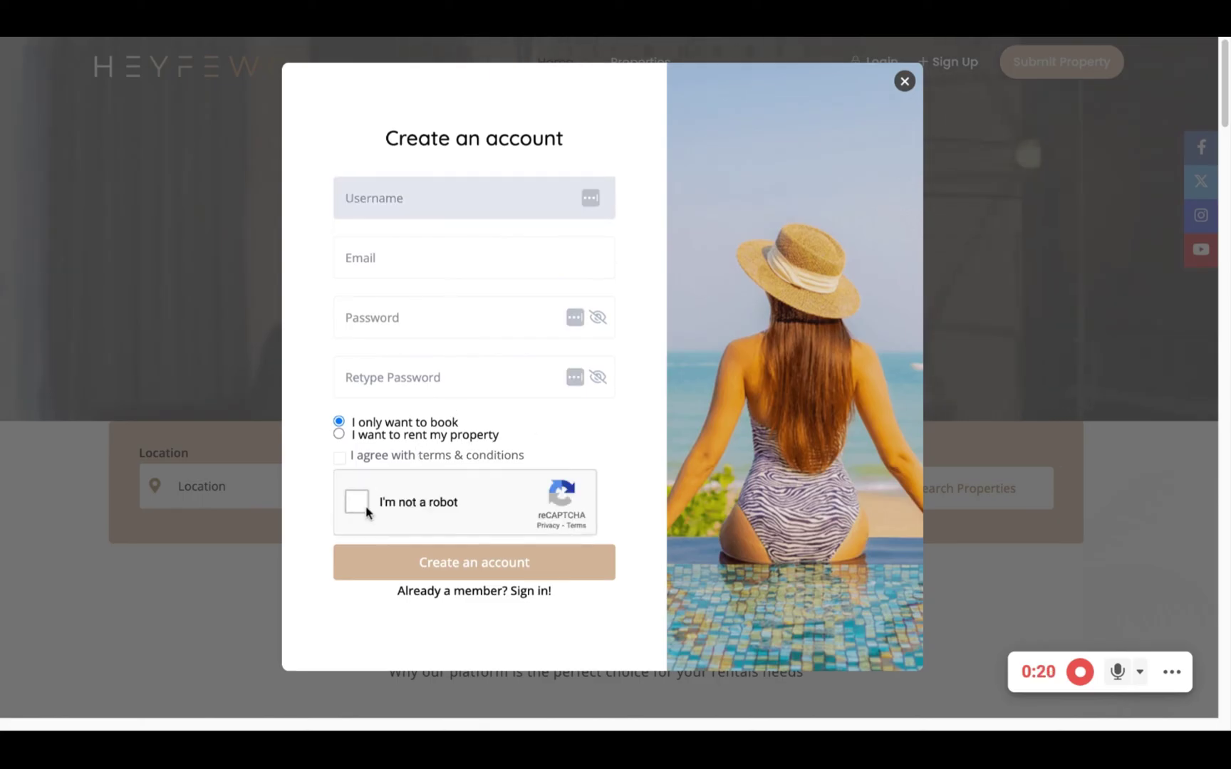
pyautogui.click(327, 519)
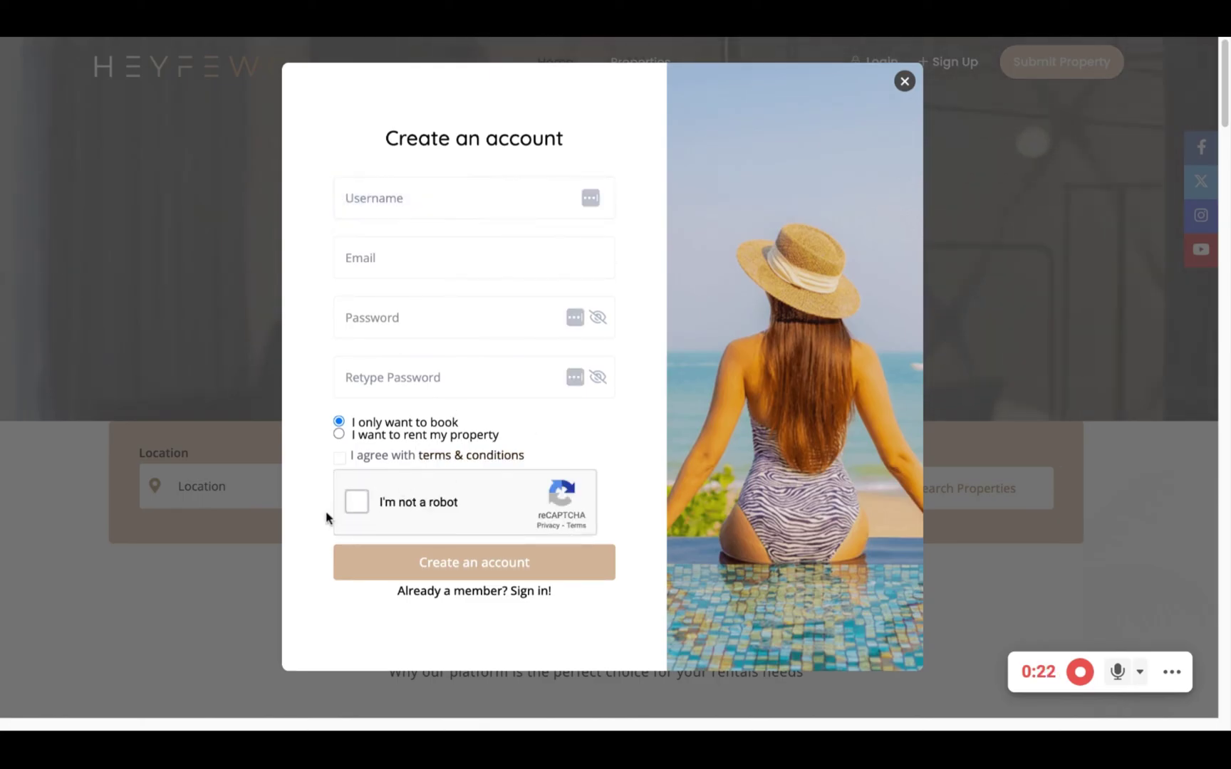